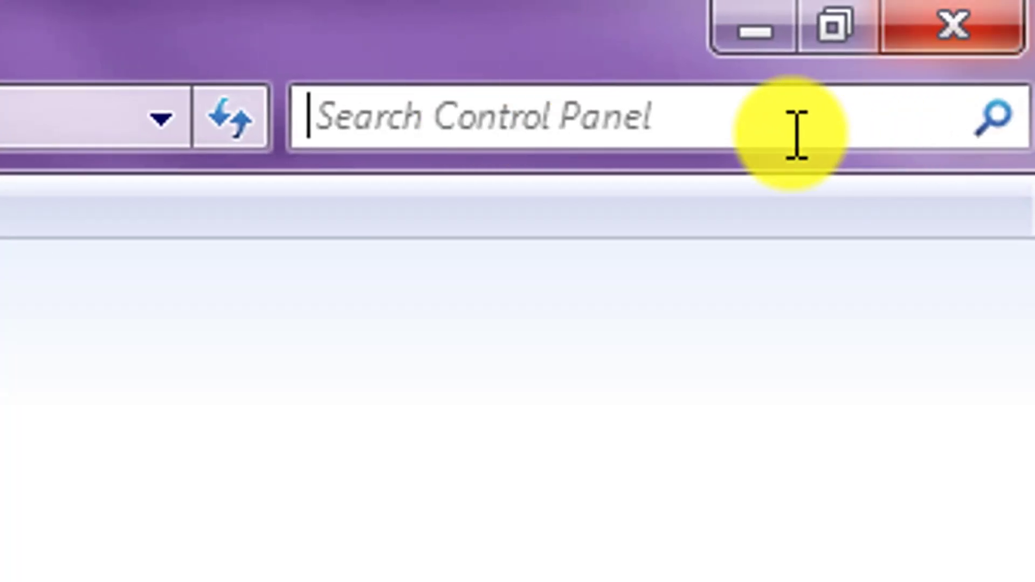
- Search Control Panel for 'administrative' and open the Administrative Tools result
left_click(795, 132)
type("a")
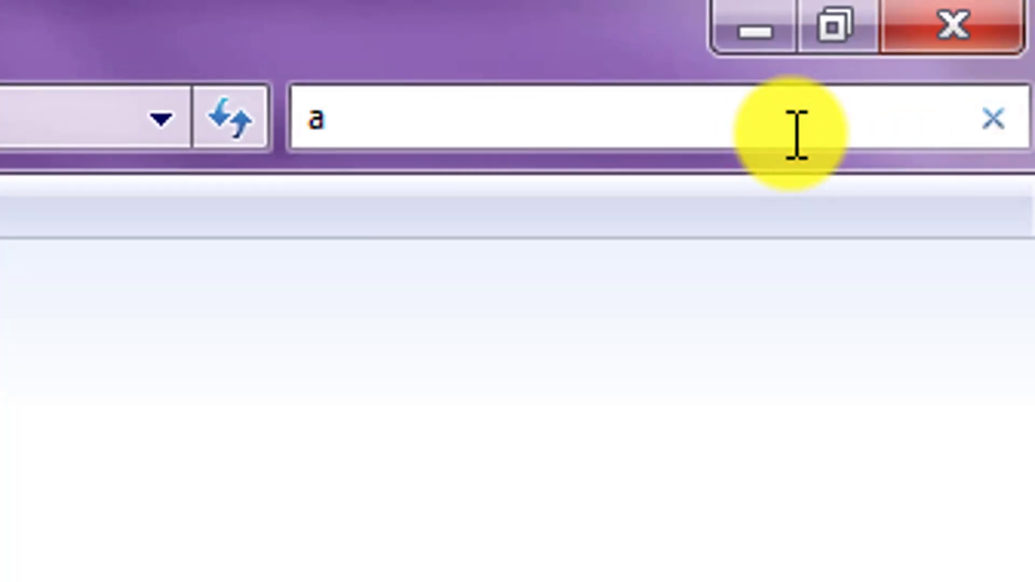
type("dministra")
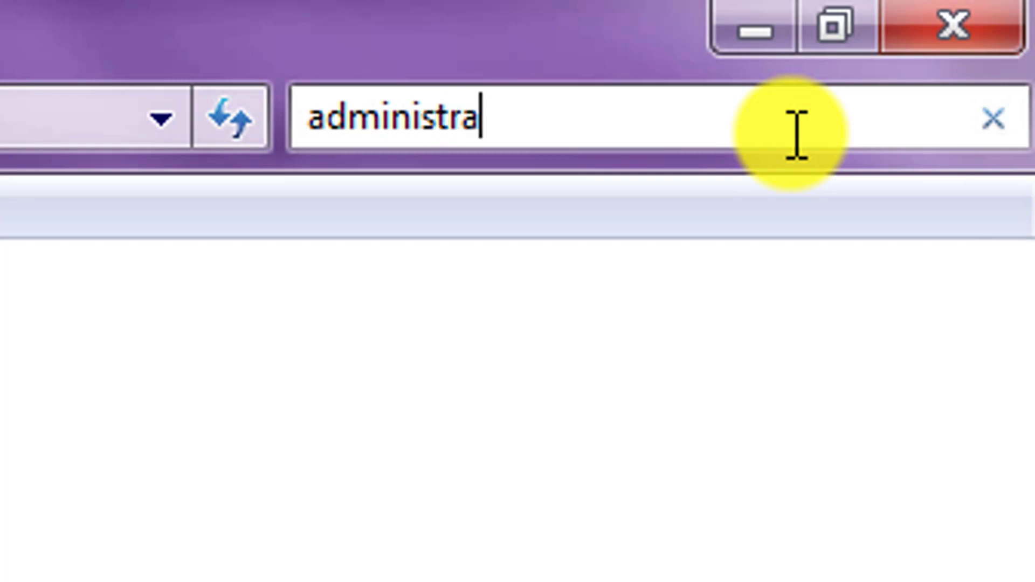
type("tive")
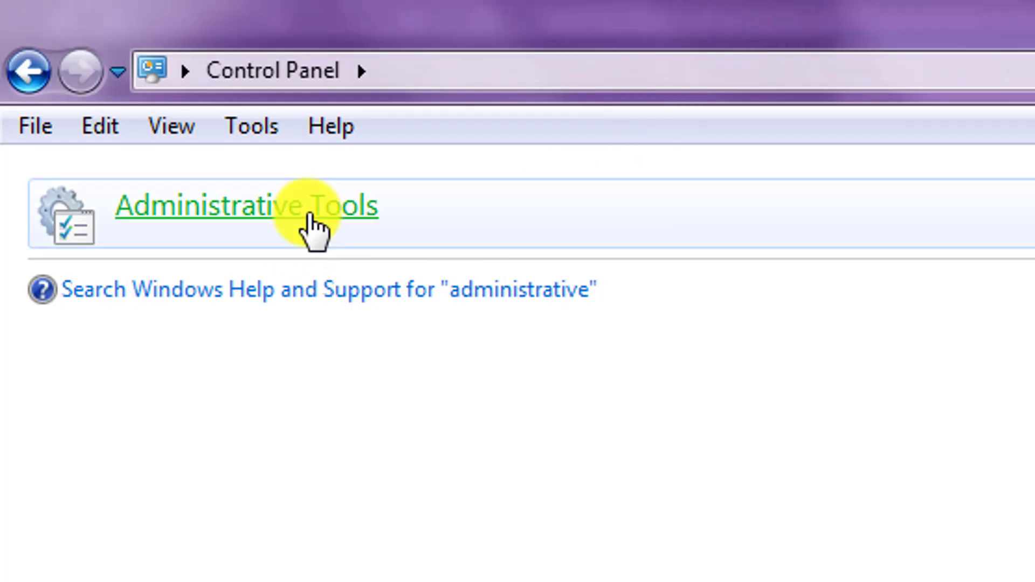
left_click(310, 217)
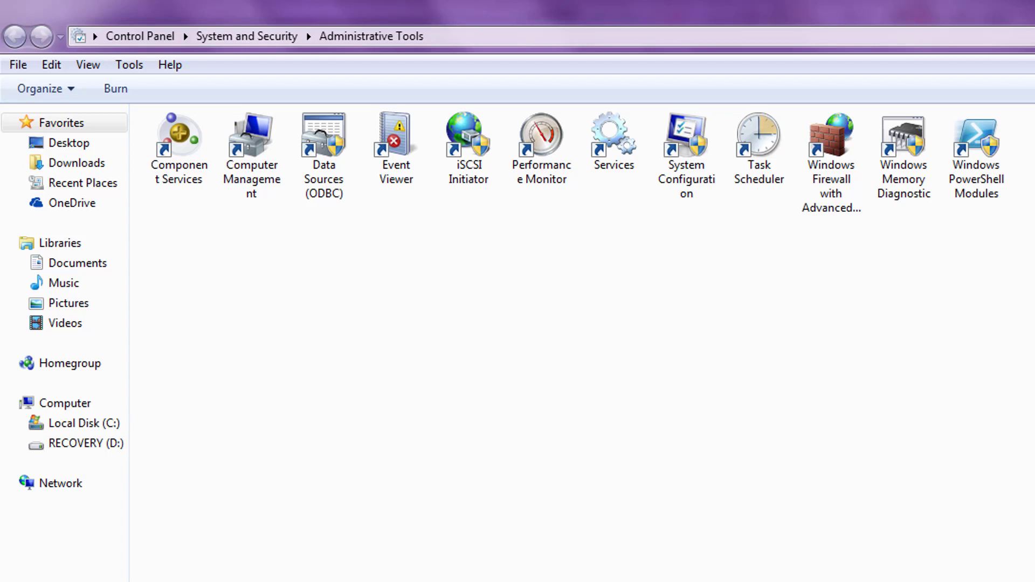
- Open Programs and Features, then the 'Turn Windows features on or off' list
left_click(326, 353)
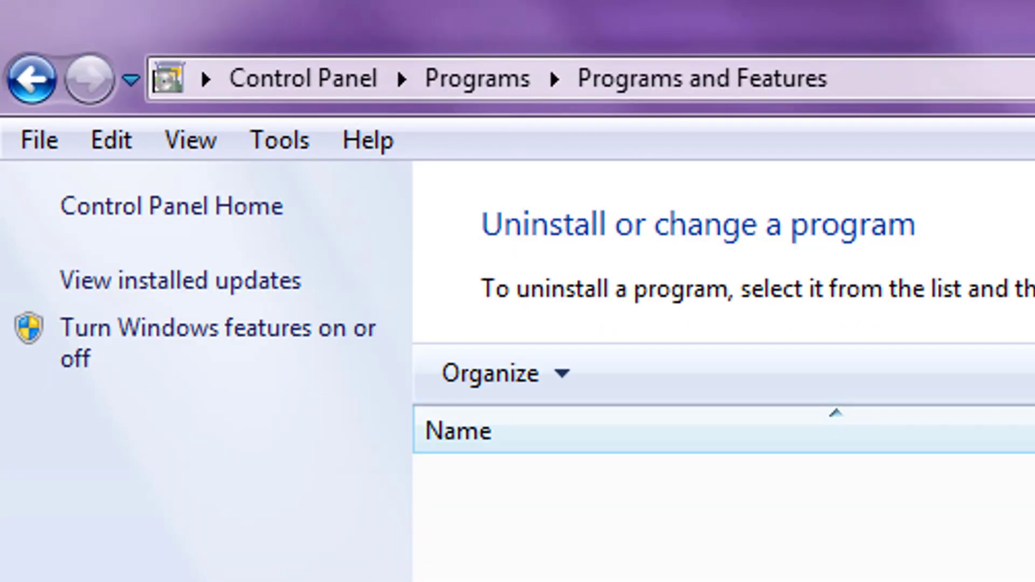
left_click(165, 325)
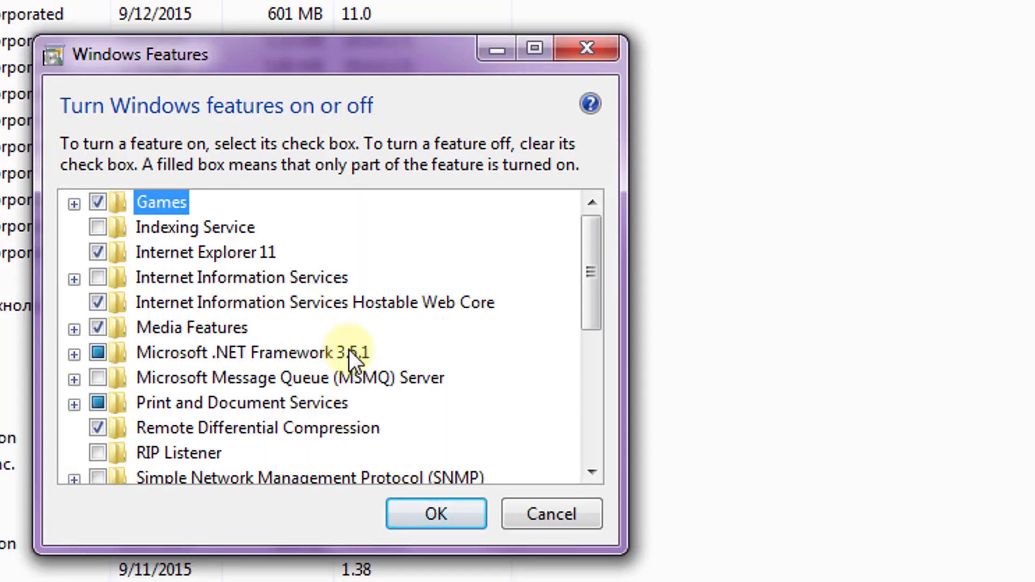
mouse_move(242, 277)
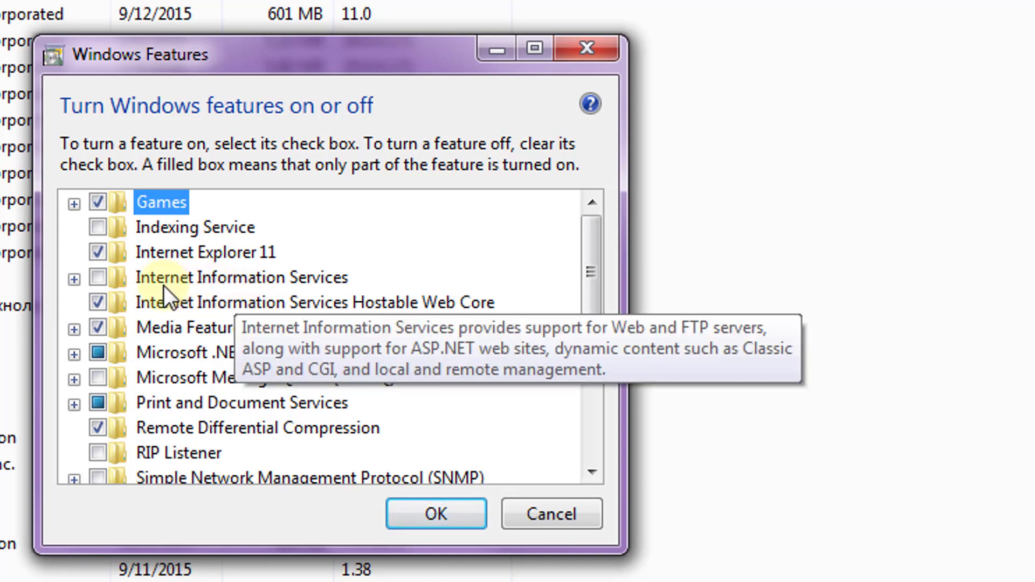
- Enable Internet Information Services and Application Development features: .NET Extensibility, ASP, ASP.NET, CGI, Server-Side Includes
left_click(75, 279)
left_click(94, 283)
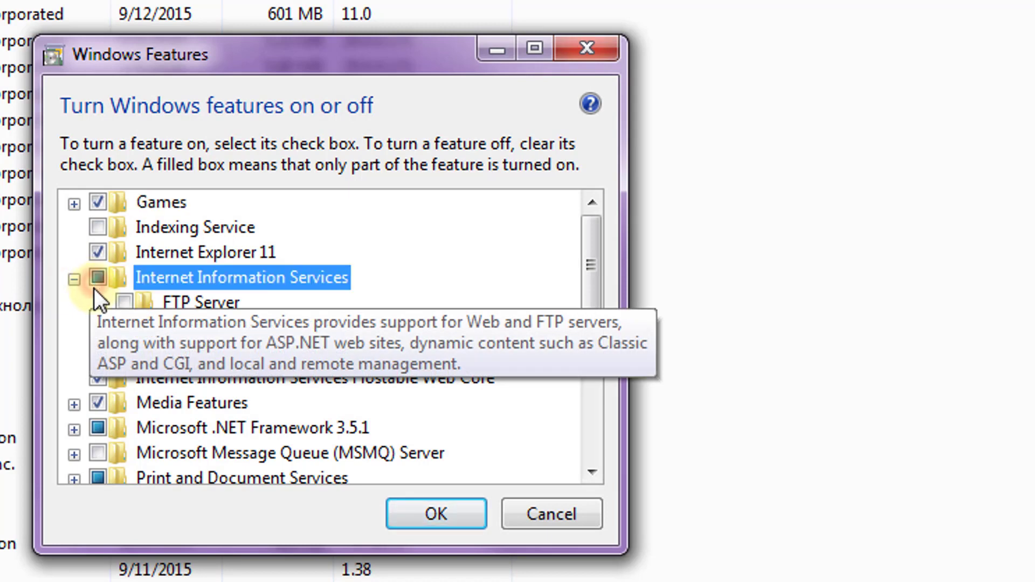
left_click(104, 353)
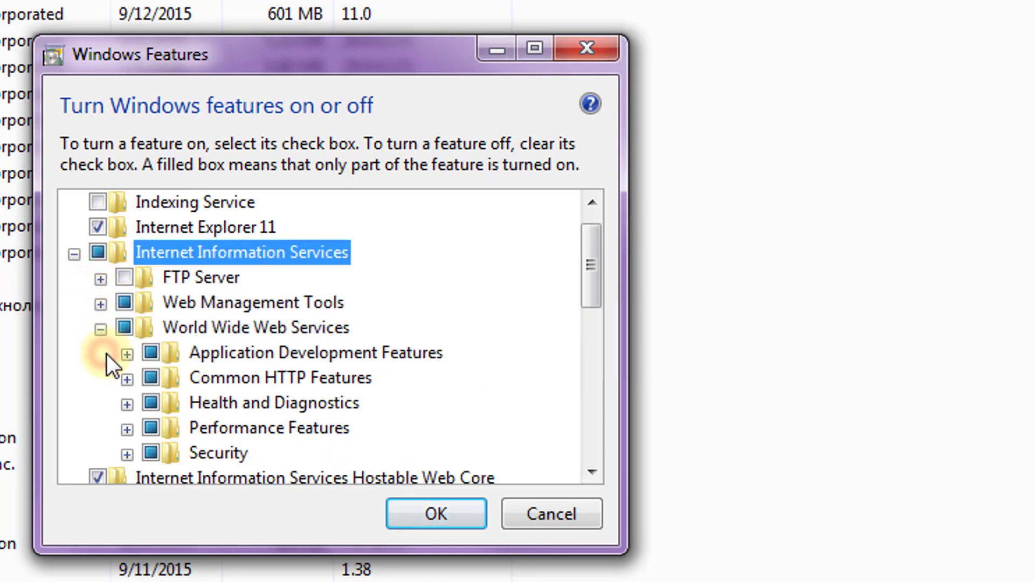
left_click(134, 353)
left_click(177, 303)
left_click(179, 327)
left_click(179, 352)
left_click(177, 378)
left_click(177, 453)
- Enable the Common HTTP Features HTTP Redirection and WebDAV Publishing
left_click(127, 278)
left_click(127, 303)
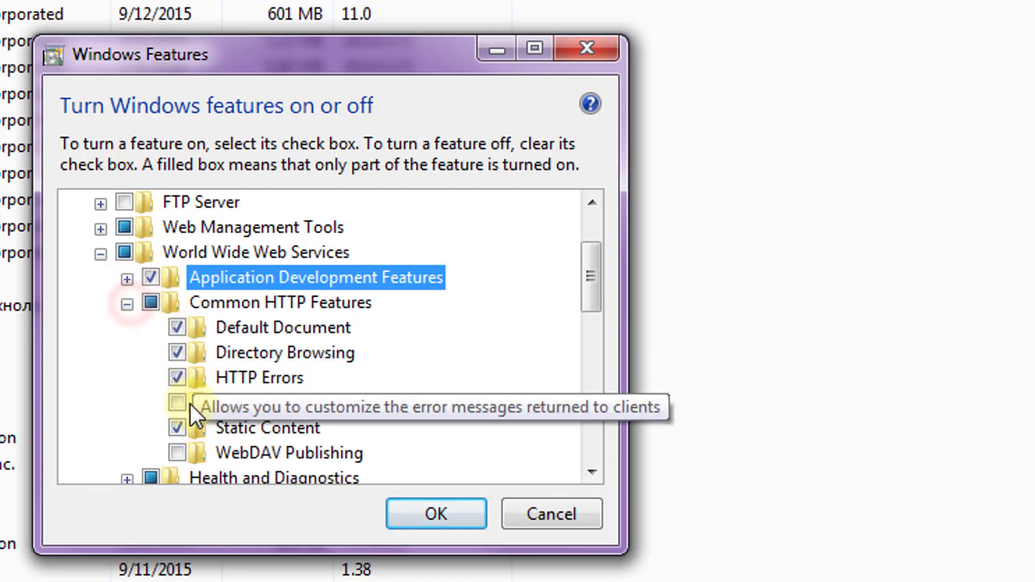
left_click(177, 403)
left_click(177, 453)
left_click(128, 303)
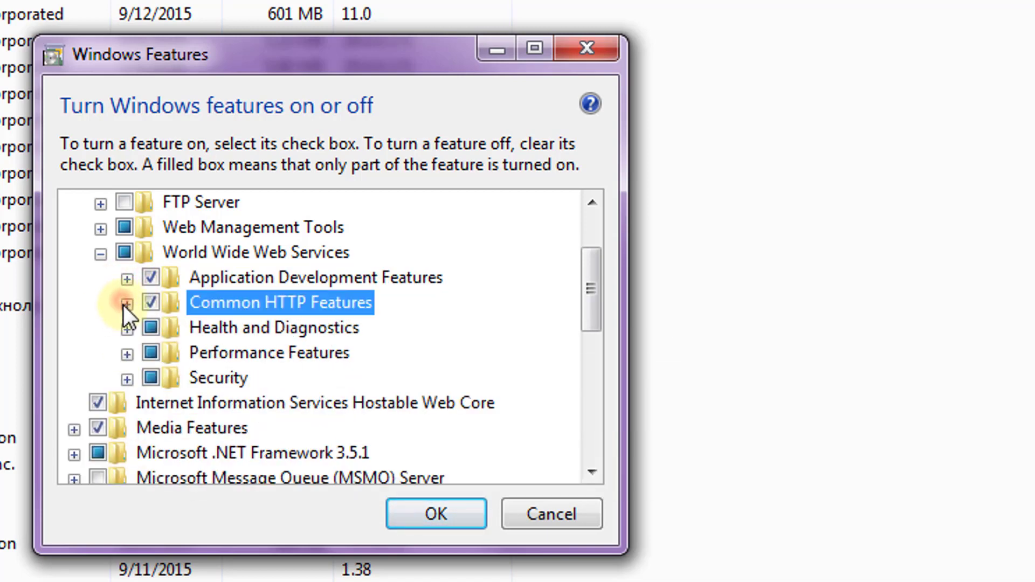
- Enable Custom Logging, Logging Tools, Tracing and Dynamic Content Compression
left_click(127, 327)
left_click(177, 353)
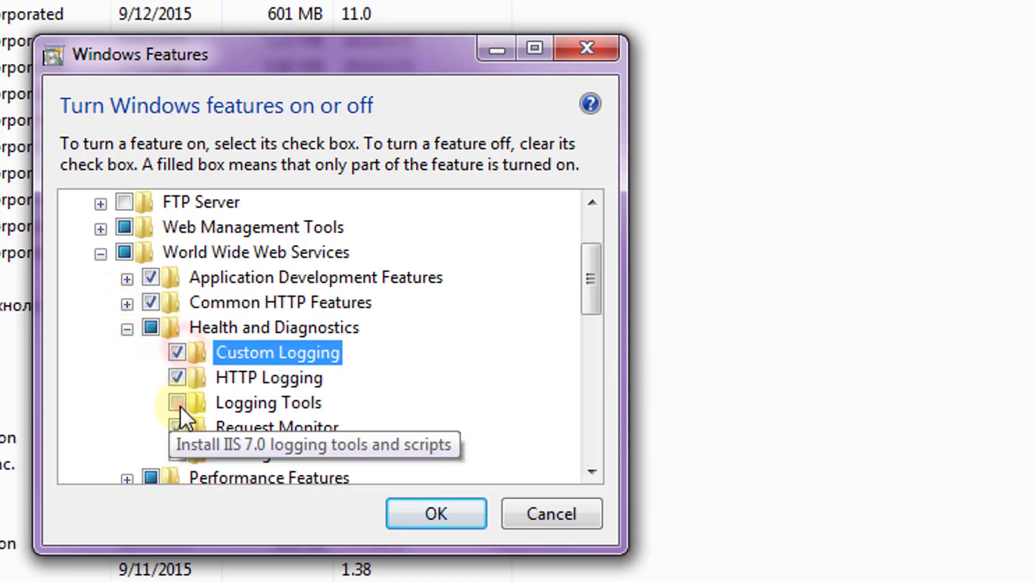
left_click(178, 403)
left_click(177, 453)
left_click(127, 328)
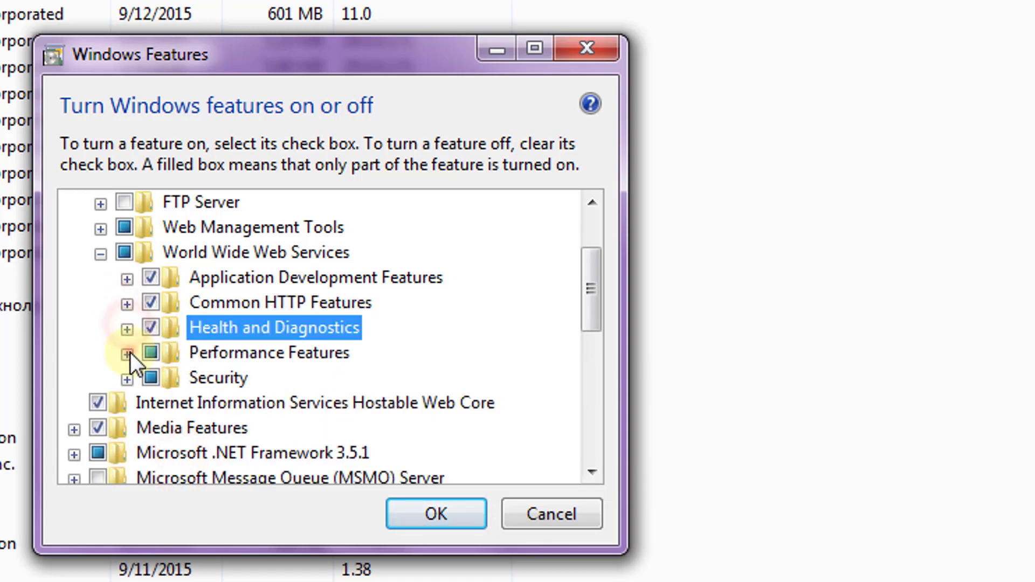
left_click(127, 353)
left_click(178, 378)
left_click(128, 353)
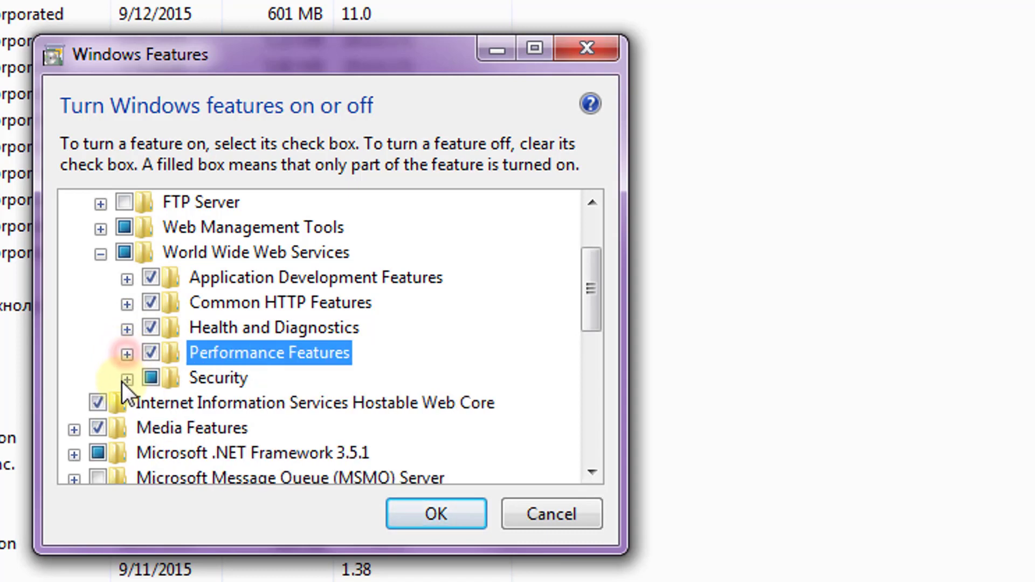
- Enable Basic Authentication, IP Security and URL Authorization, then collapse World Wide Web Services
left_click(127, 377)
left_click(177, 378)
left_click(177, 402)
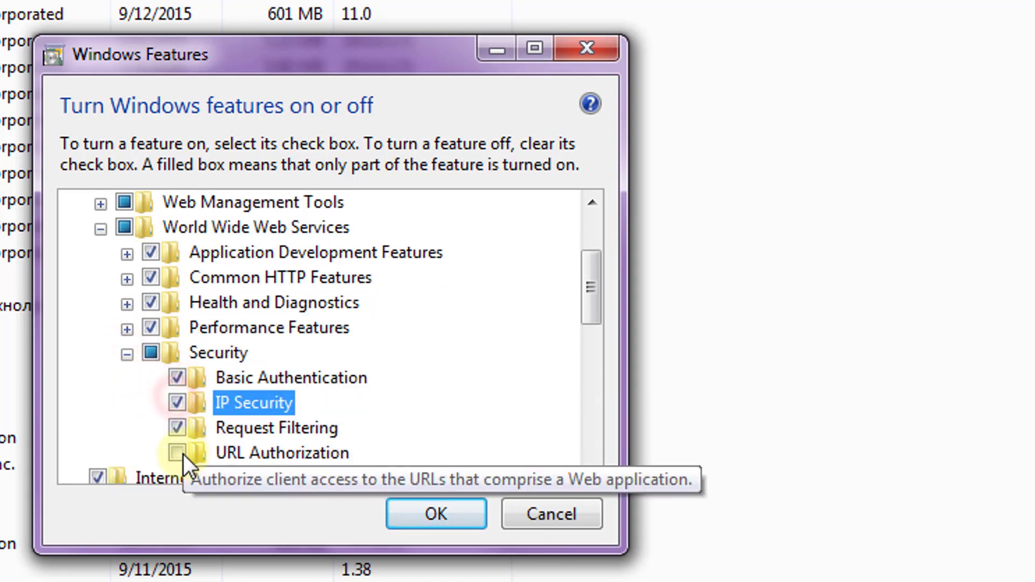
left_click(178, 452)
left_click(128, 353)
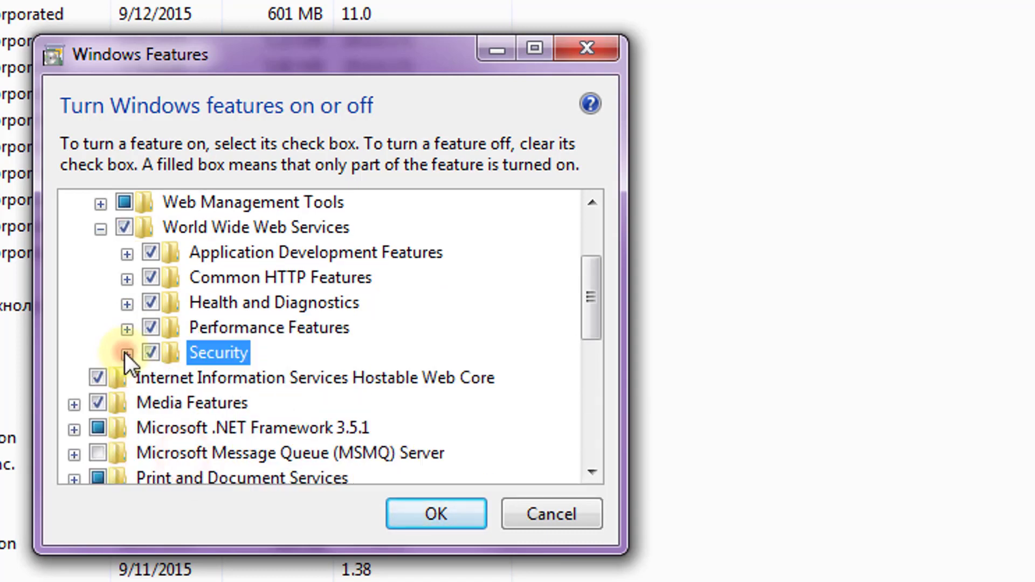
left_click(100, 228)
left_click_drag(595, 327, 587, 291)
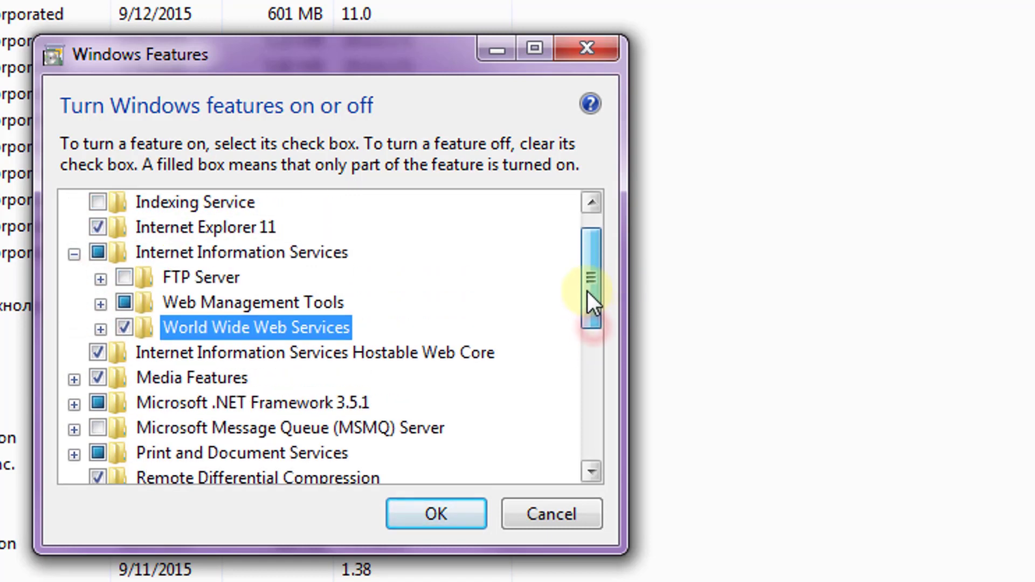
- Enable IIS Management Scripts and Tools and IIS Management Service under Web Management Tools
left_click(100, 304)
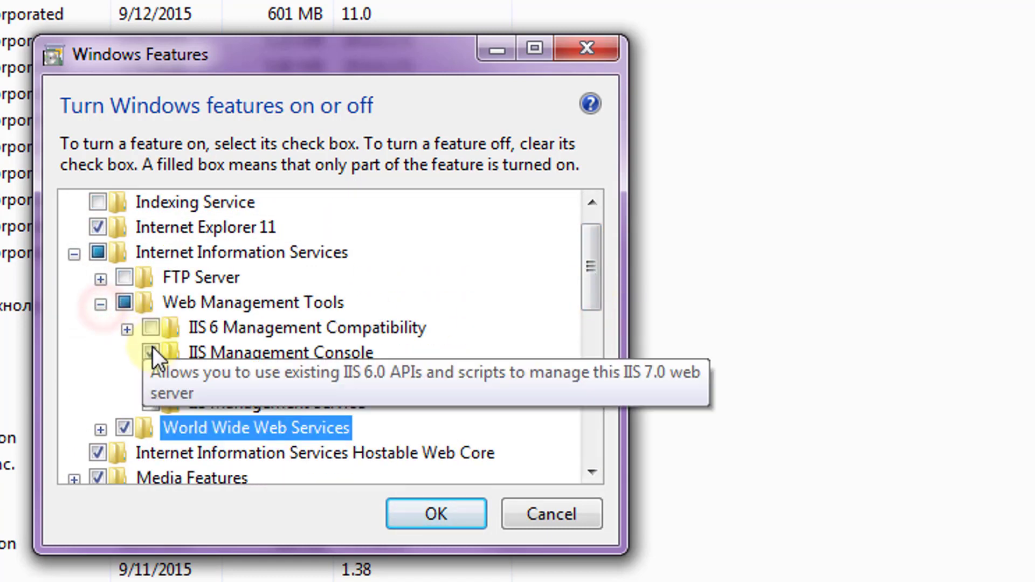
left_click(151, 378)
left_click(150, 401)
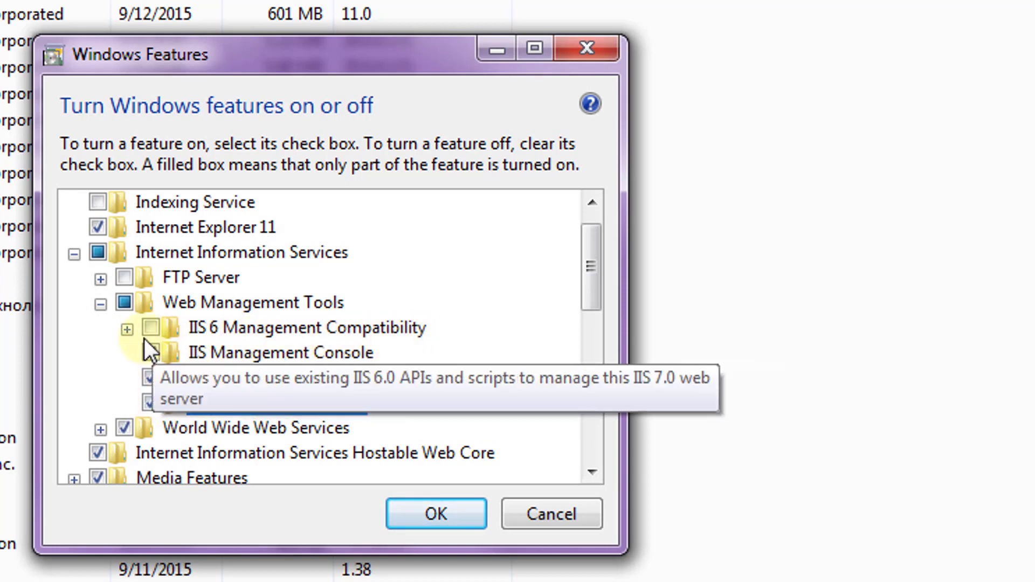
- Turn on FTP Server with FTP Extensibility and FTP Service
left_click(124, 277)
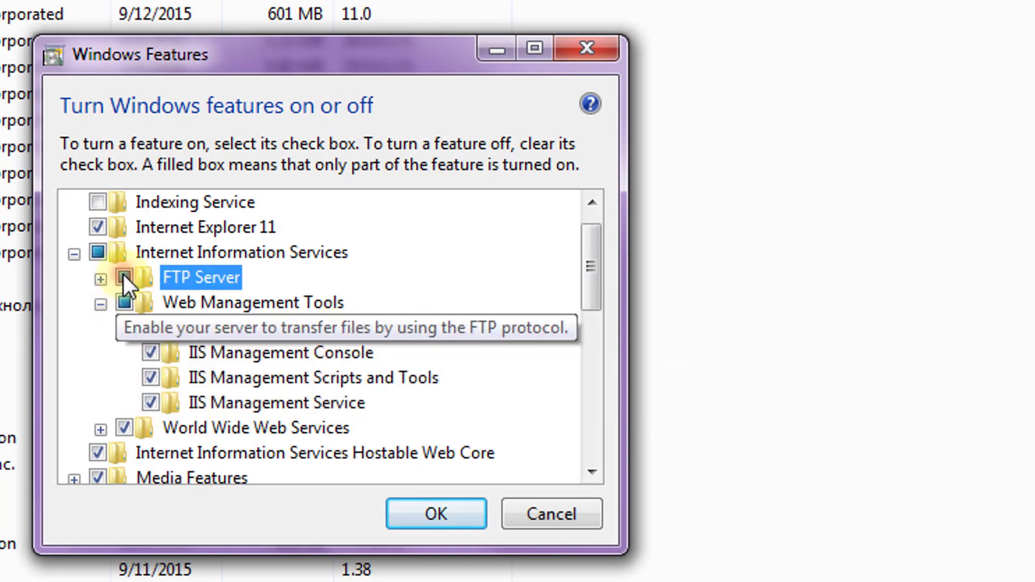
left_click(100, 278)
left_click(147, 302)
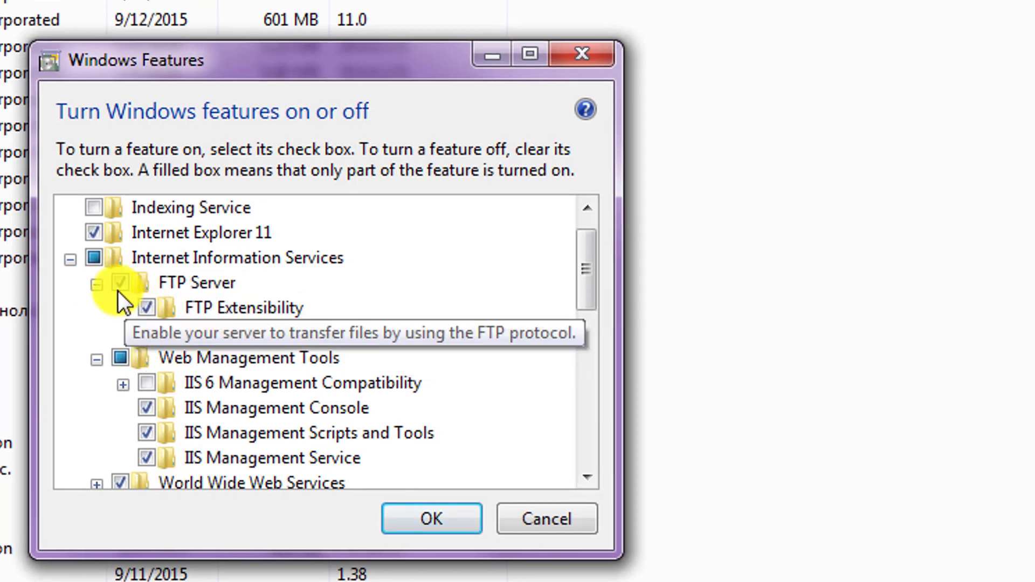
left_click(146, 333)
left_click(97, 283)
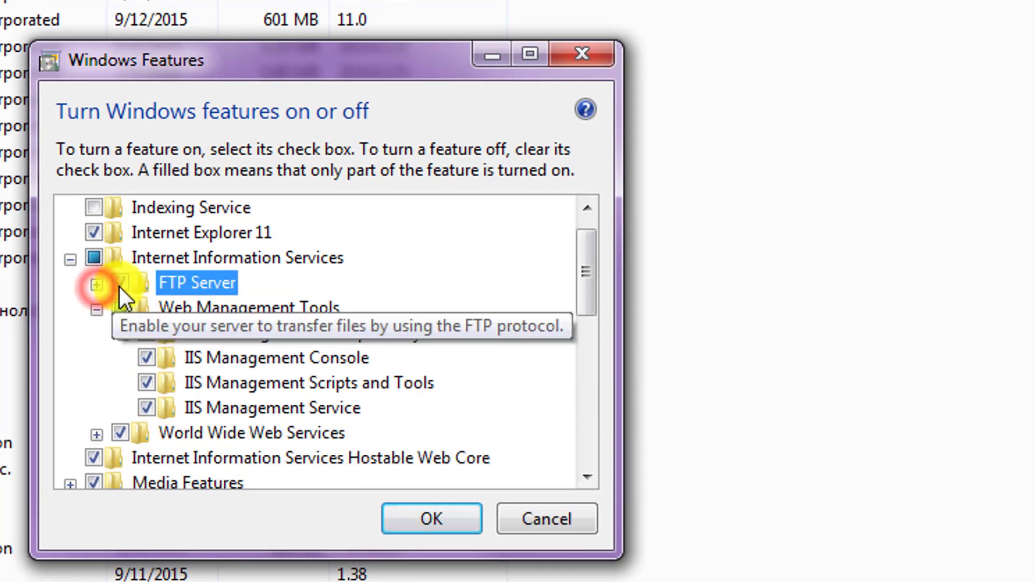
- Toggle two more feature checkboxes, then collapse Web Management Tools and Internet Information Services
left_click(146, 383)
left_click(146, 408)
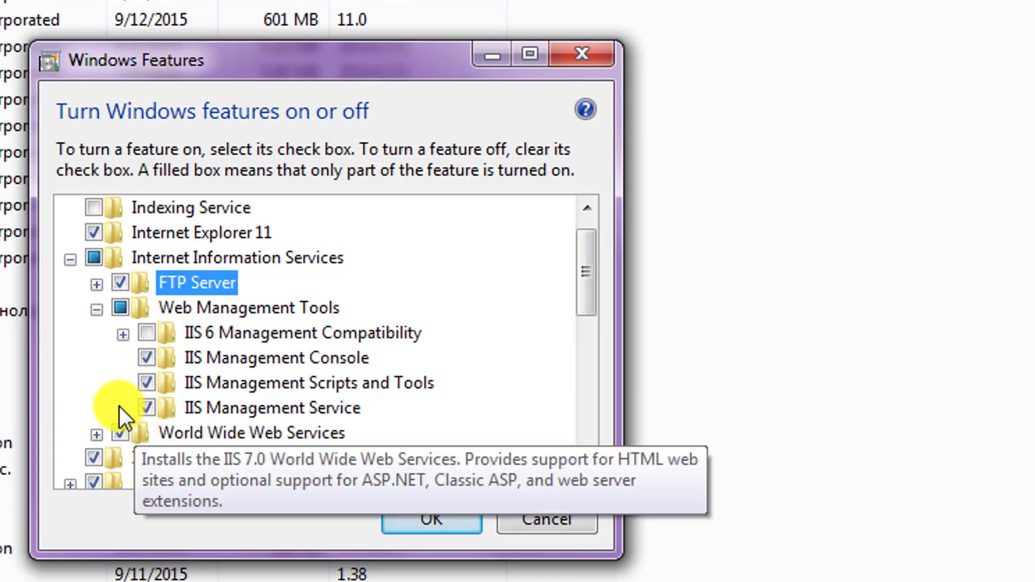
left_click(96, 308)
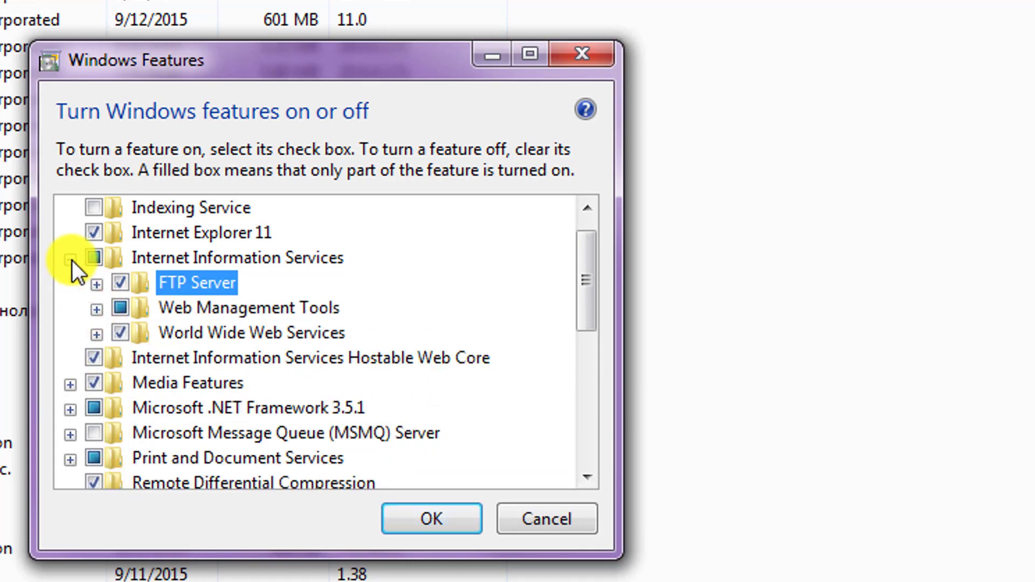
left_click(96, 308)
left_click(97, 308)
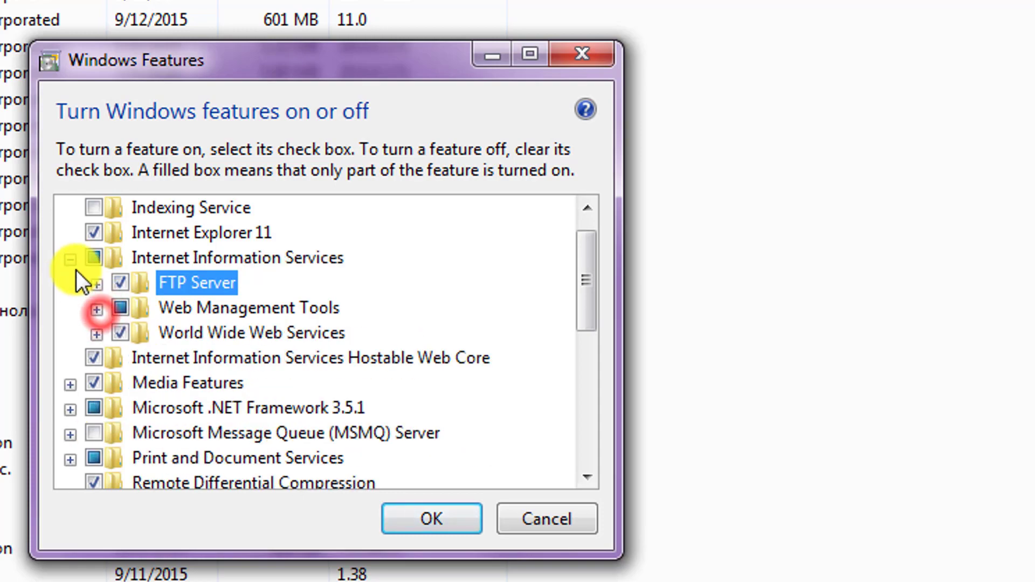
left_click(69, 259)
- Apply the feature changes to install IIS, then select IIS Manager in Administrative Tools
left_click(421, 522)
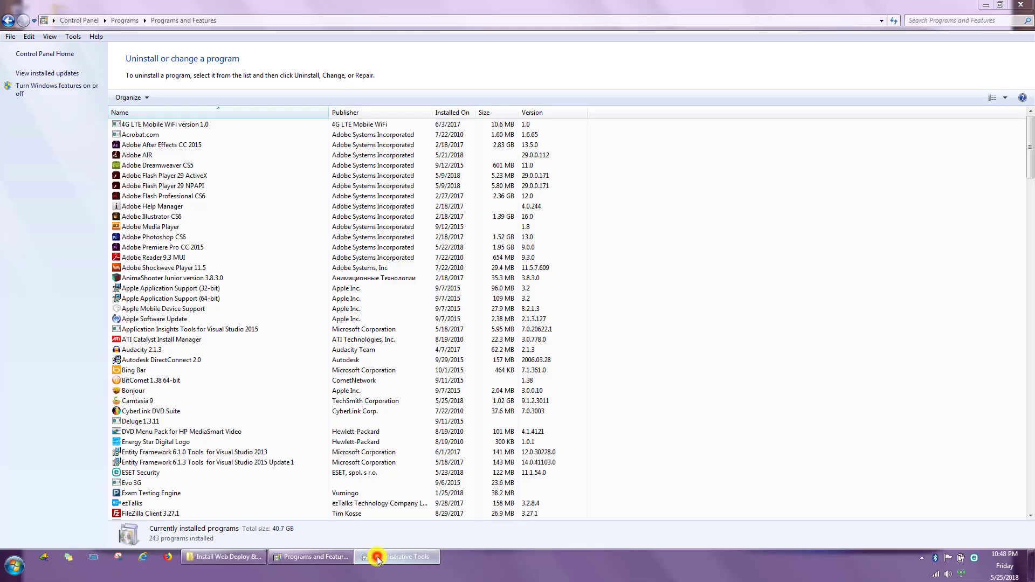
left_click(377, 559)
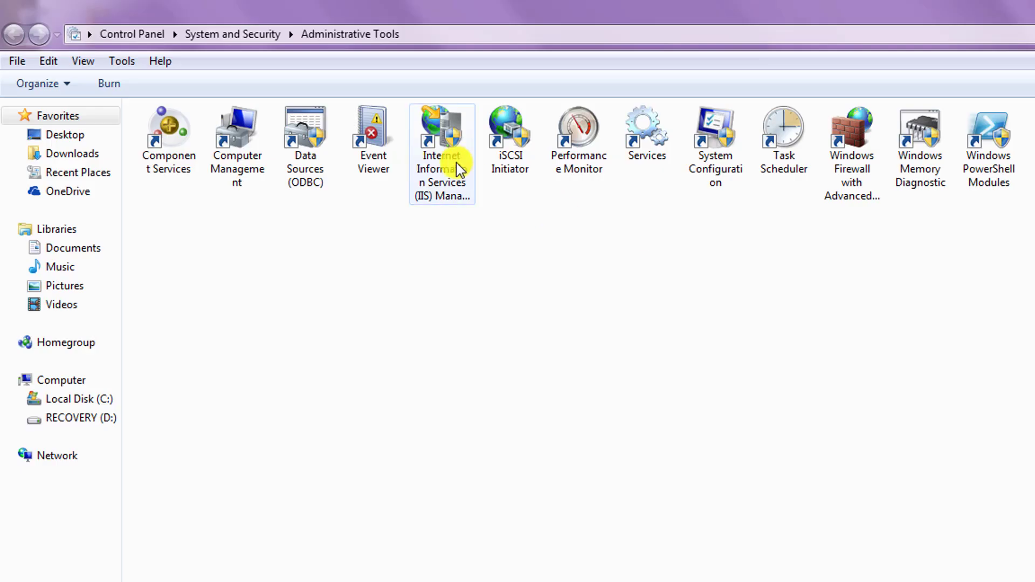
left_click(455, 166)
left_click(427, 165)
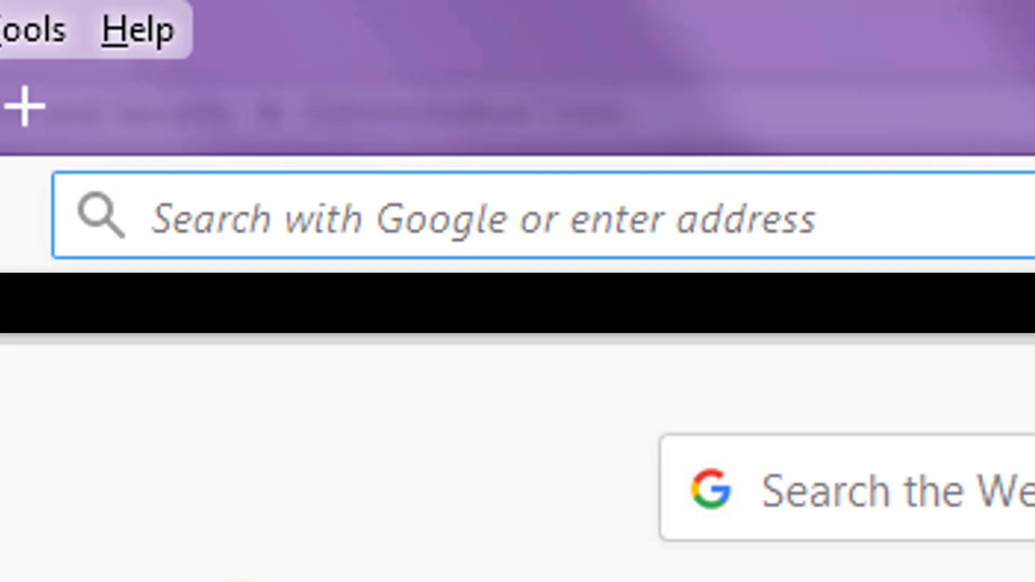
type("loc")
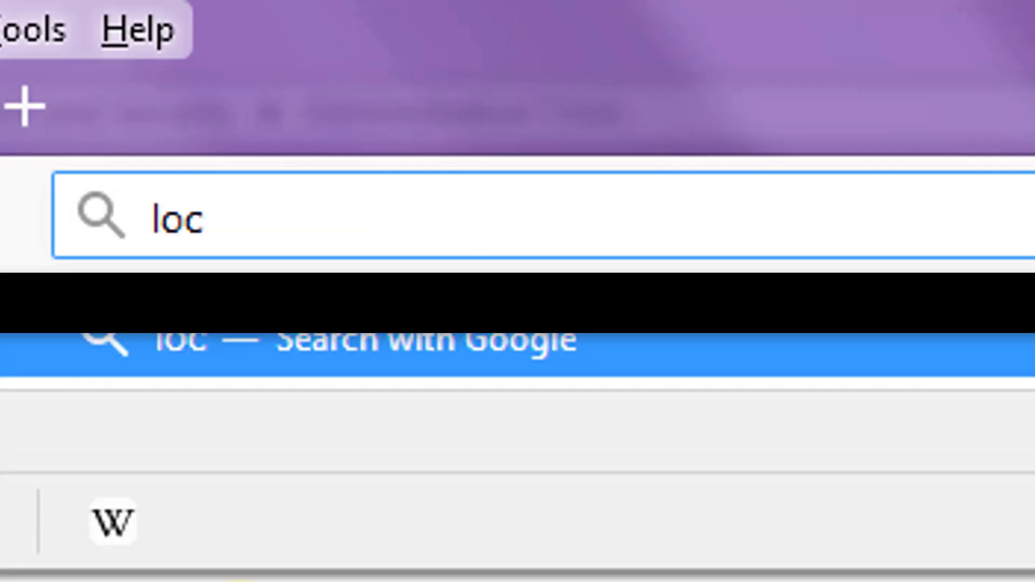
type("alhost")
- Load localhost in Firefox, then view the Web Deploy v3.5 and Web Platform Installer pages
key("Return")
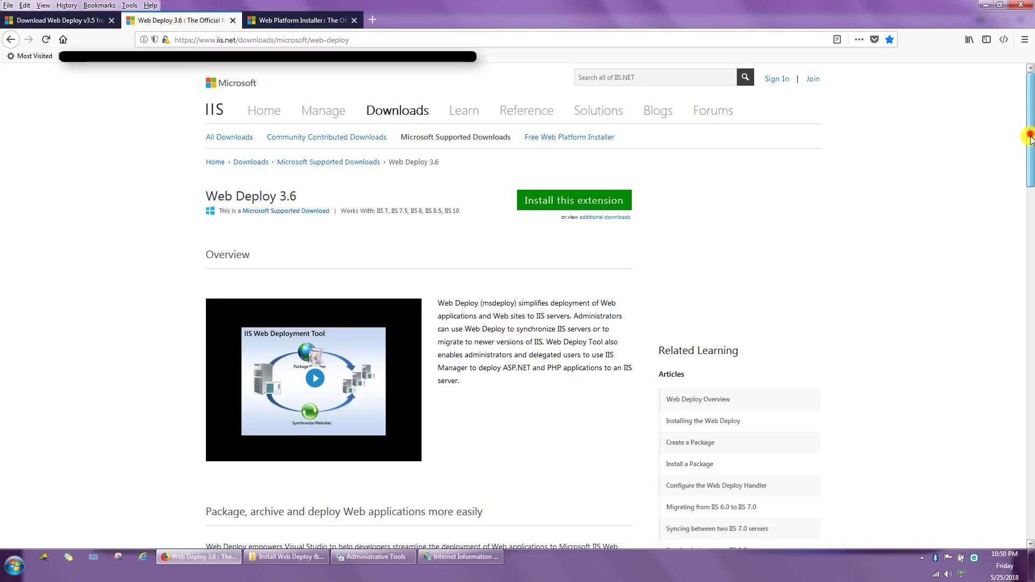
left_click_drag(1029, 135, 1031, 472)
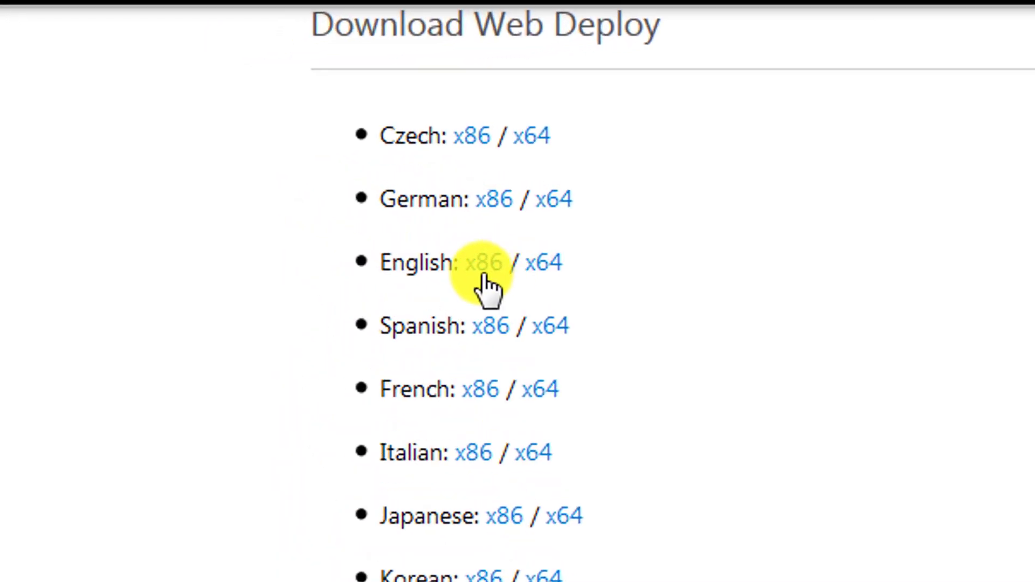
left_click(65, 20)
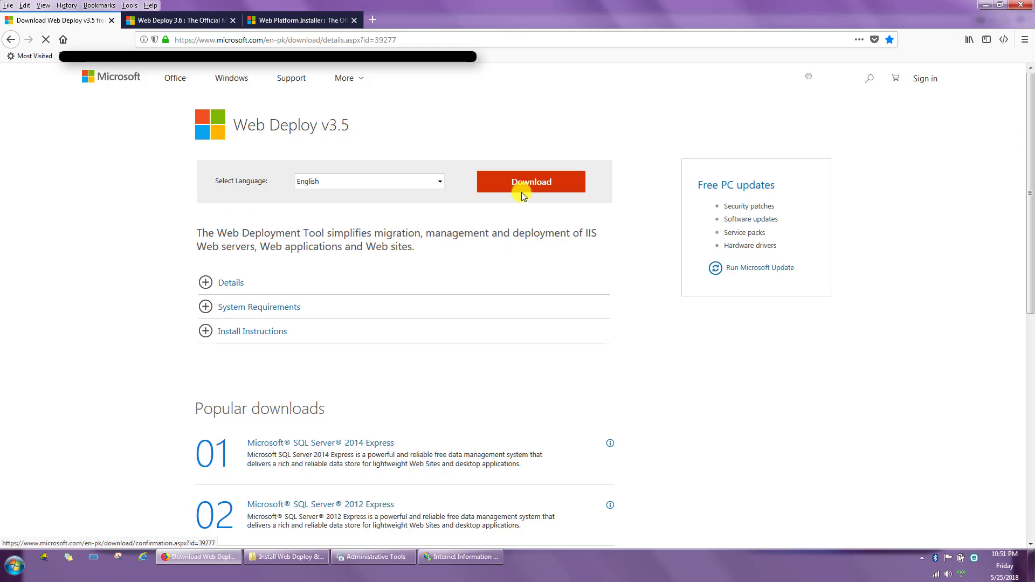
left_click(279, 19)
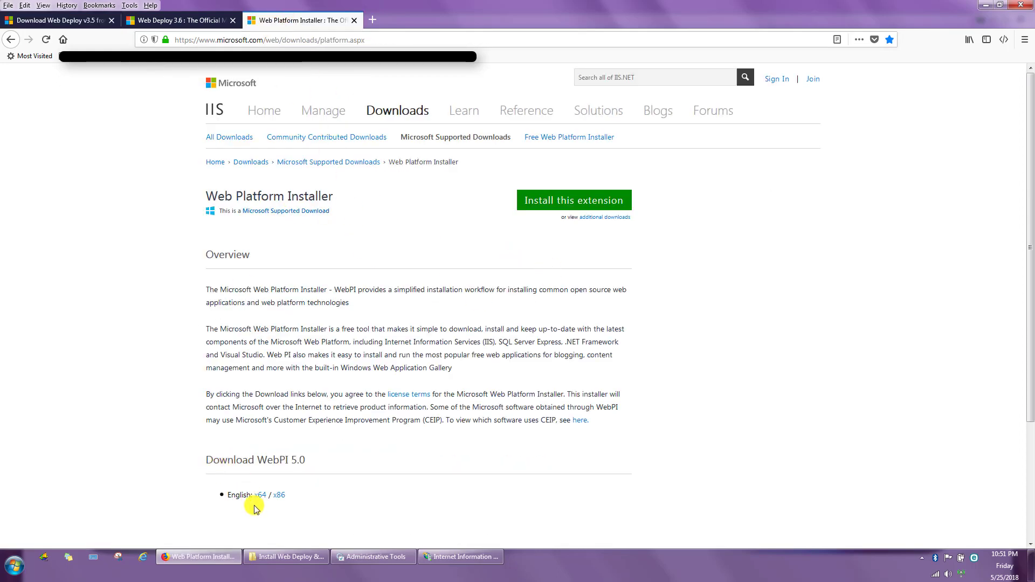
- Check Default Web Site's menu for Deploy, then launch WebDeploy3.6_amd64_en-US.msi
left_click(432, 559)
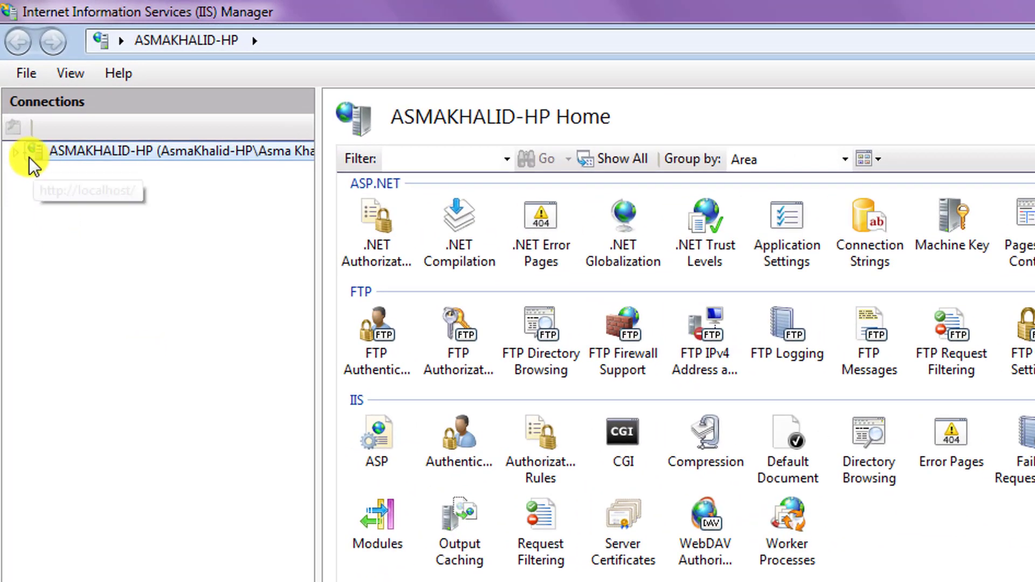
left_click(18, 154)
left_click(38, 189)
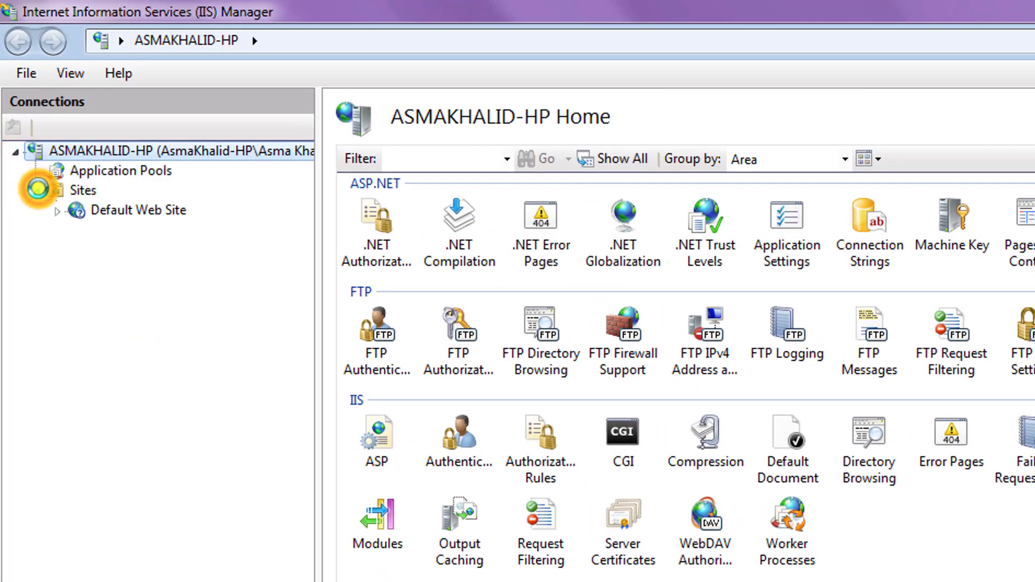
right_click(88, 210)
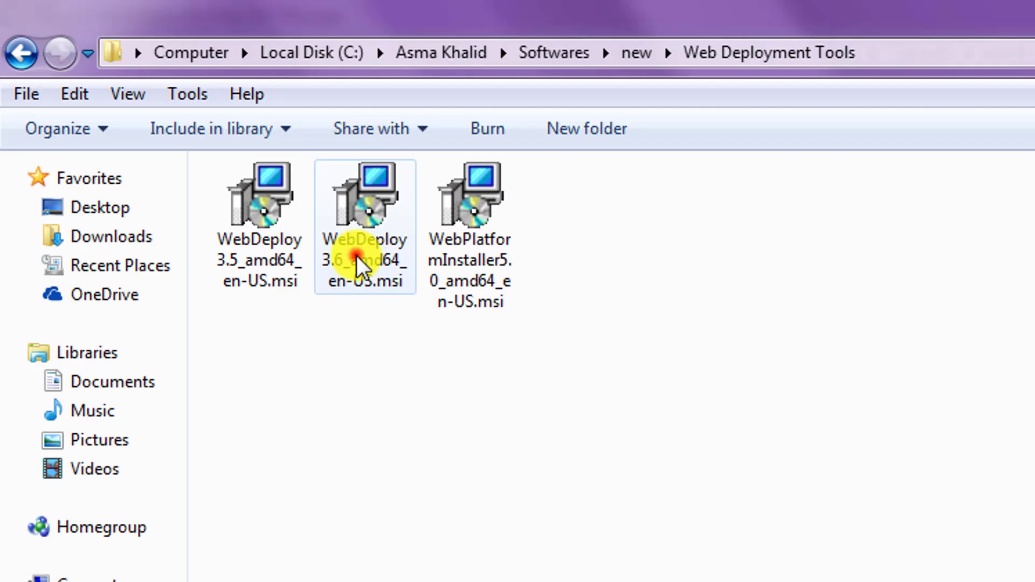
double_click(356, 256)
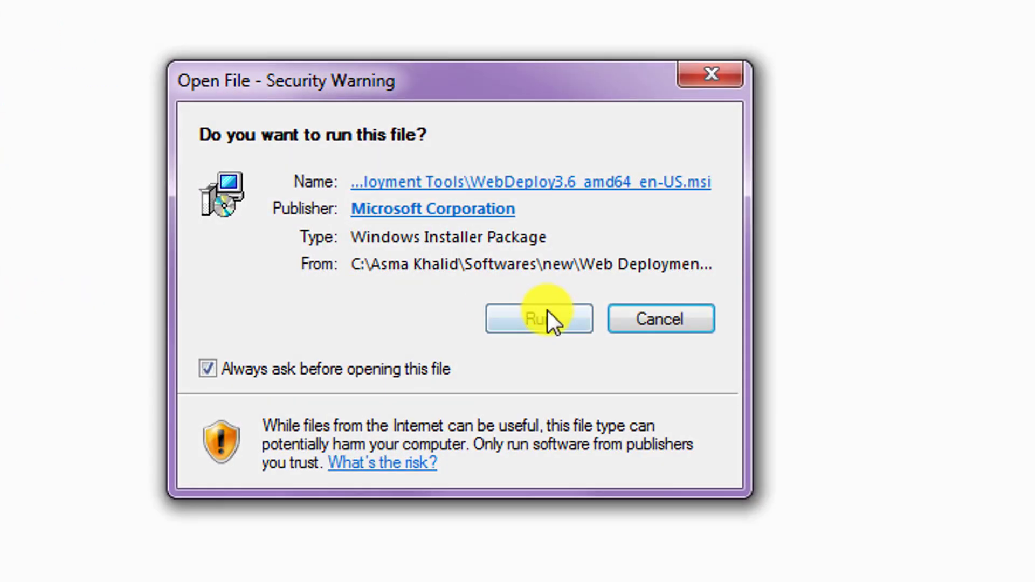
- Run the Web Deploy 3.6 installer, accept the license, and install the Complete setup
left_click(548, 310)
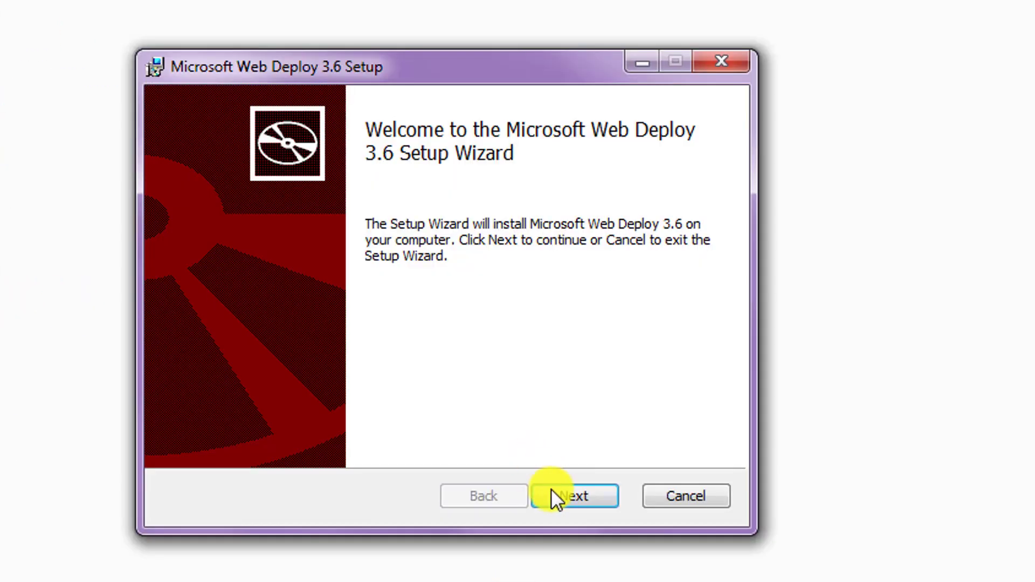
left_click(552, 493)
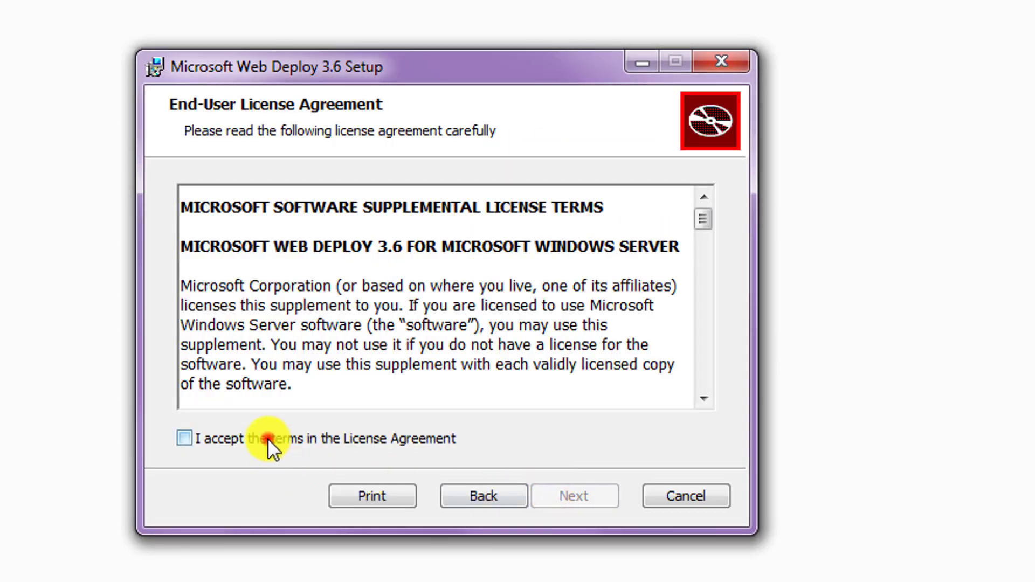
left_click(268, 437)
left_click(555, 496)
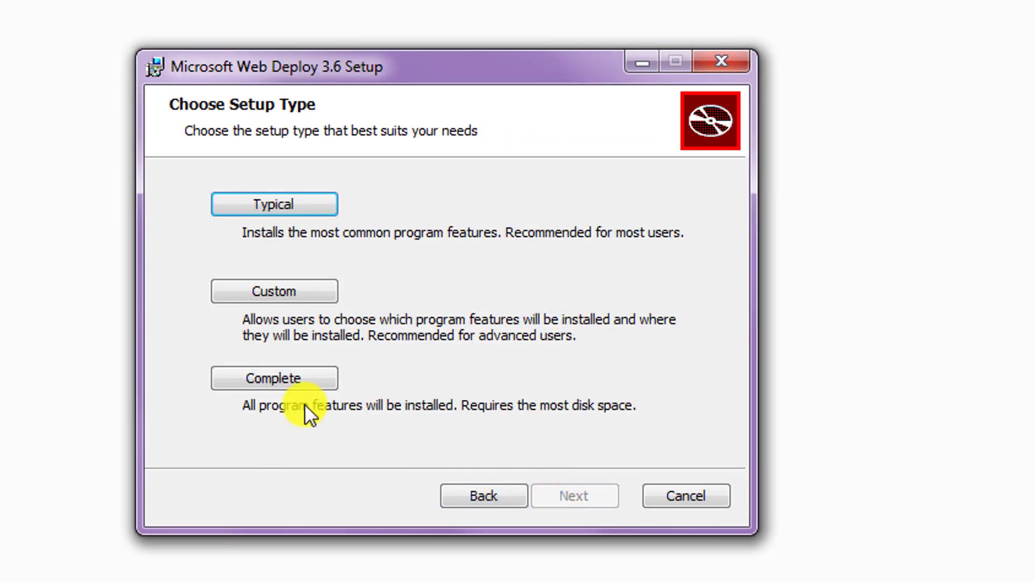
left_click(279, 378)
left_click(518, 495)
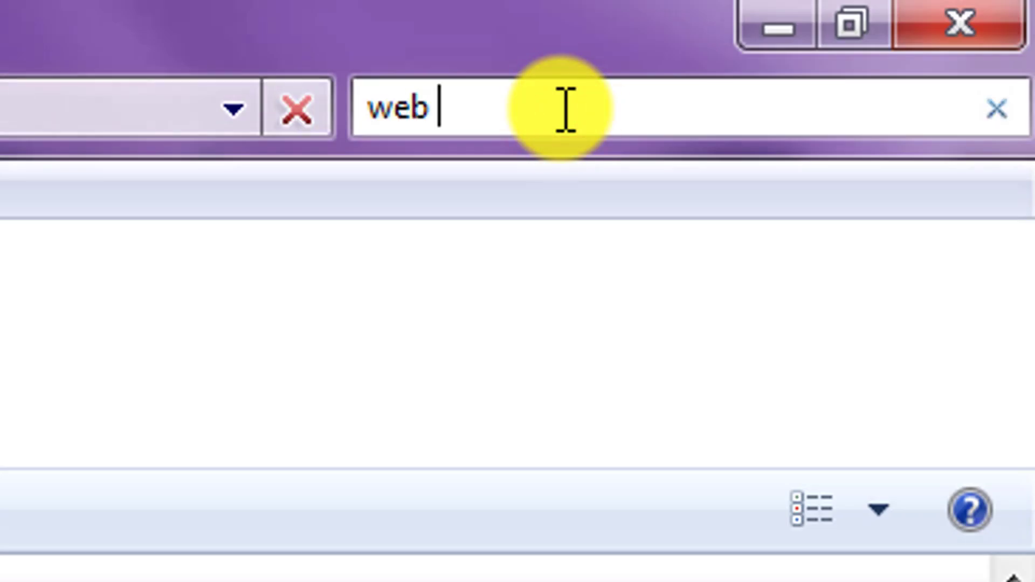
type("dep")
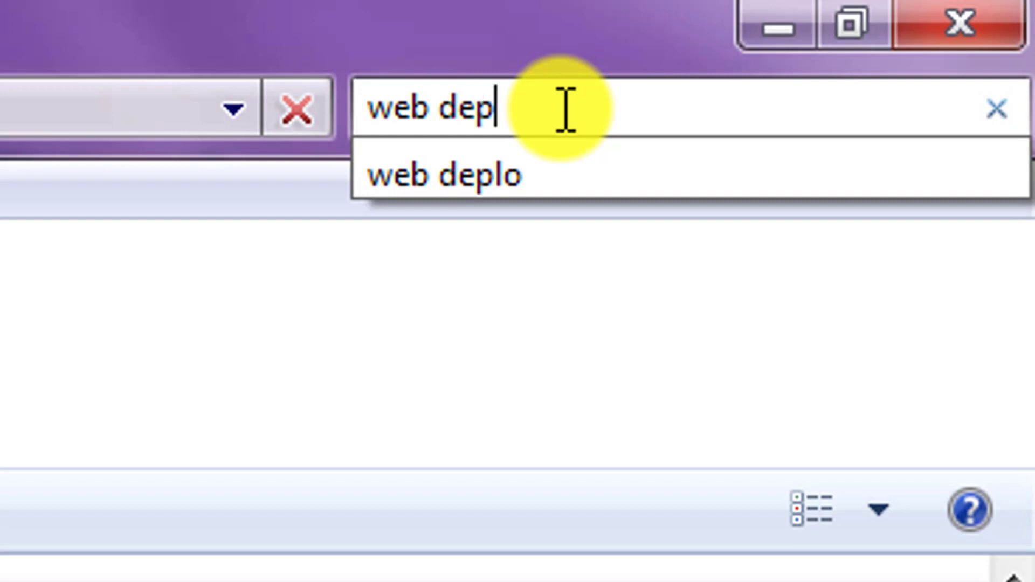
type("lo")
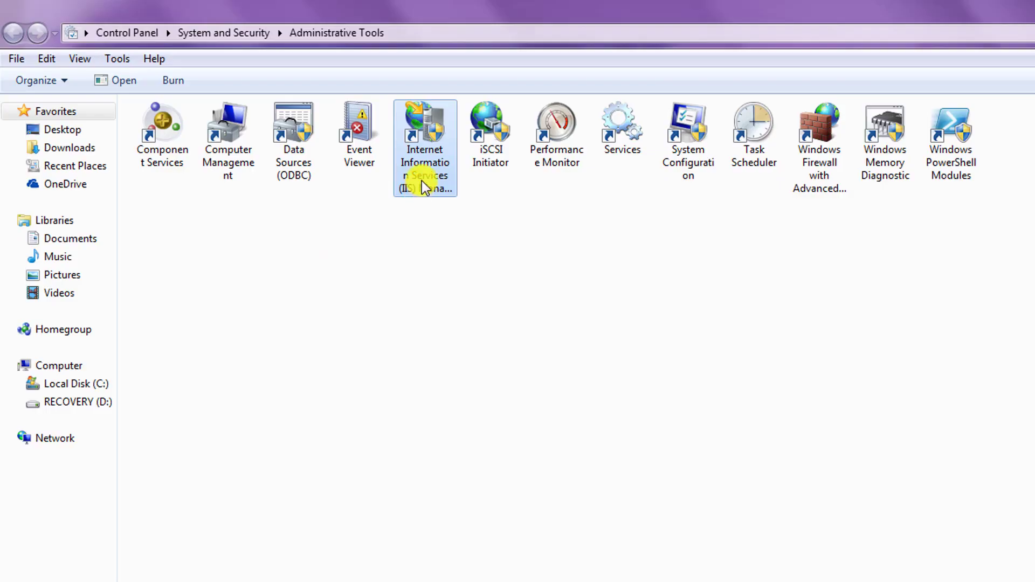
- Reopen IIS Manager and check Default Web Site's context menu for the Deploy submenu
double_click(426, 183)
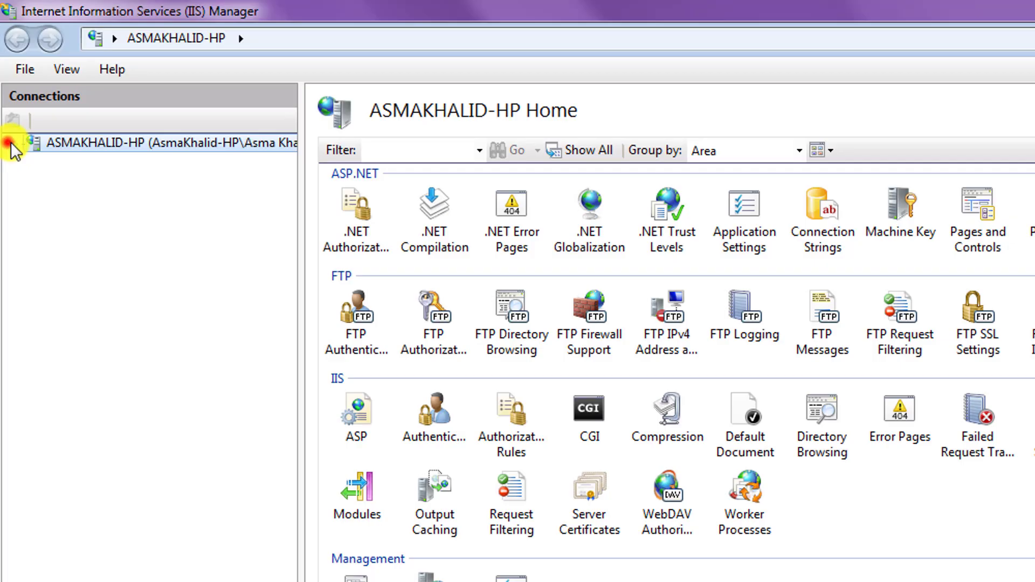
left_click(12, 144)
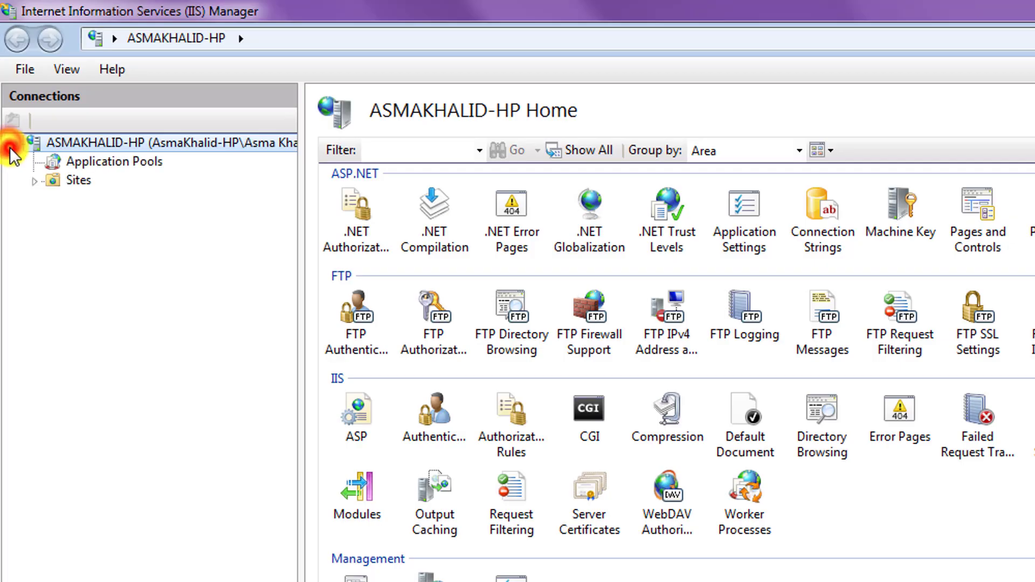
left_click(31, 182)
right_click(132, 200)
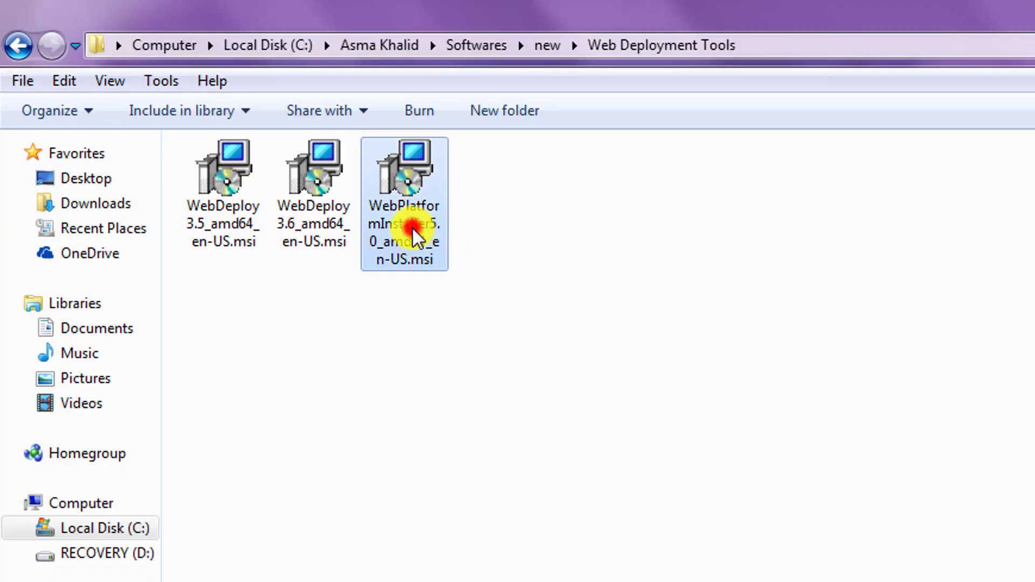
- Run WebPlatformInstaller5.0_amd64_en-US.msi, accept the license, install and finish, then reopen IIS Manager
double_click(412, 227)
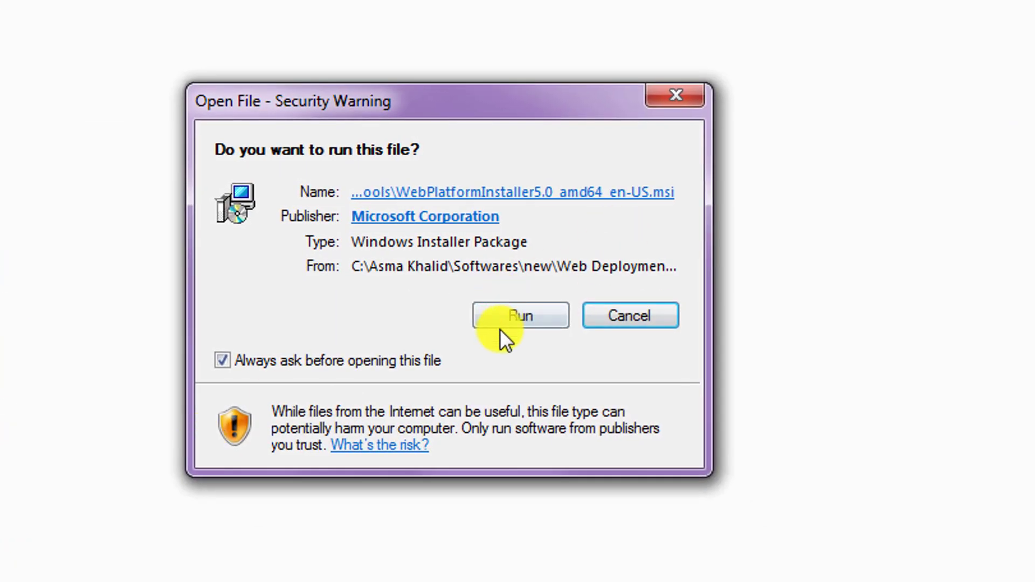
left_click(503, 324)
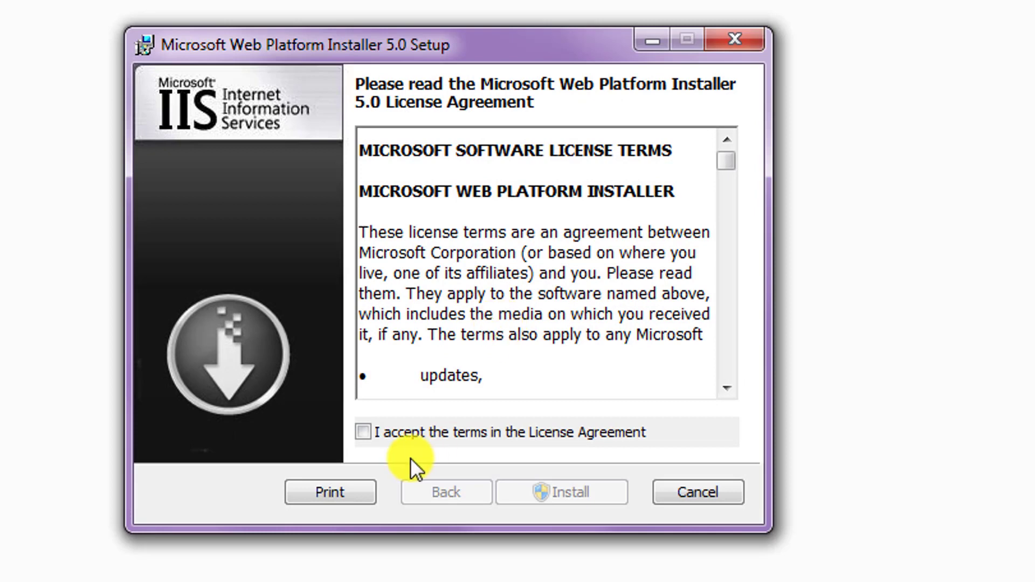
left_click(370, 436)
left_click(530, 488)
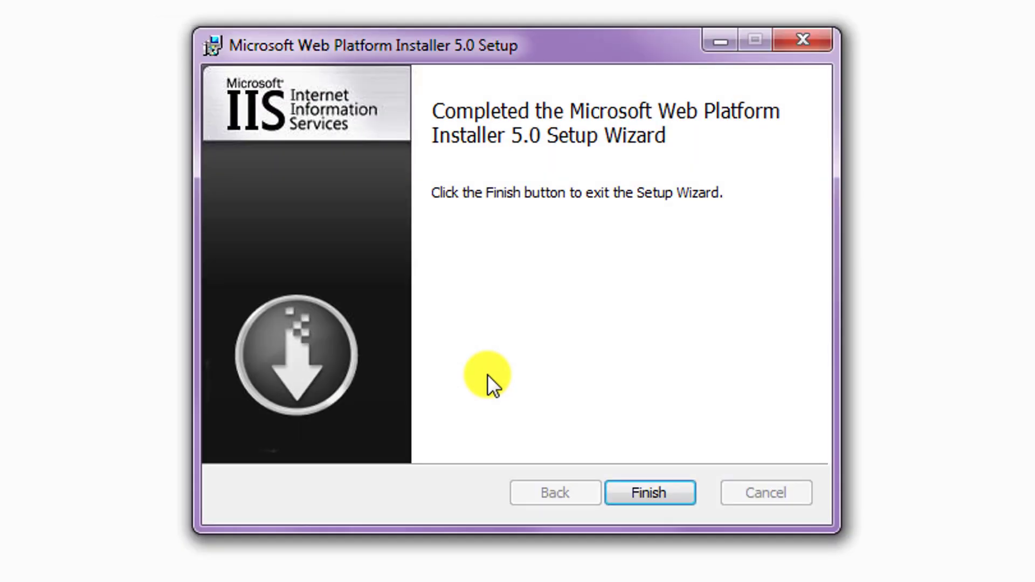
left_click(673, 490)
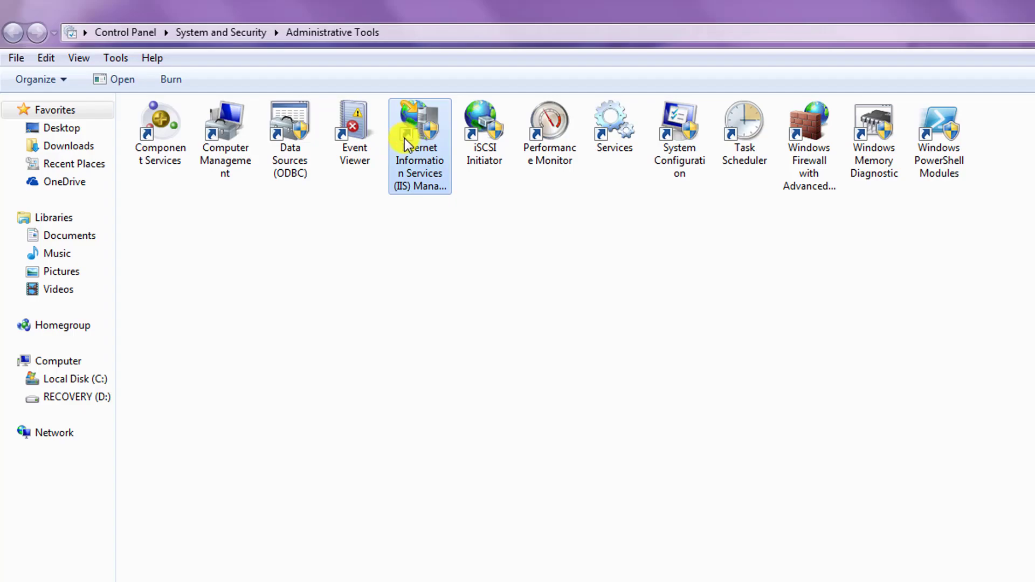
double_click(408, 144)
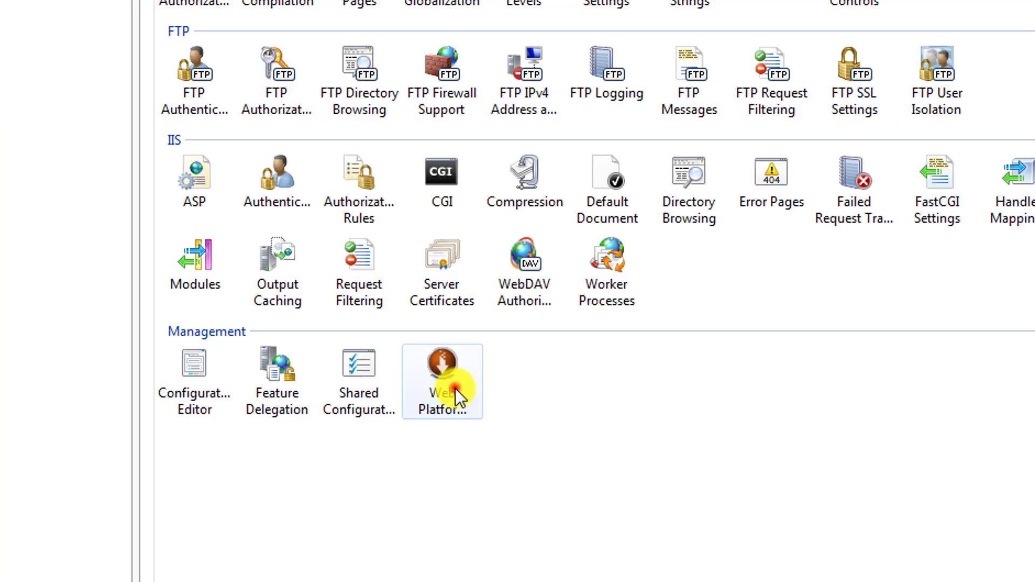
- Open Web Platform Installer, browse Applications, Products and Spotlight, then close IIS Manager
double_click(455, 388)
left_click(263, 83)
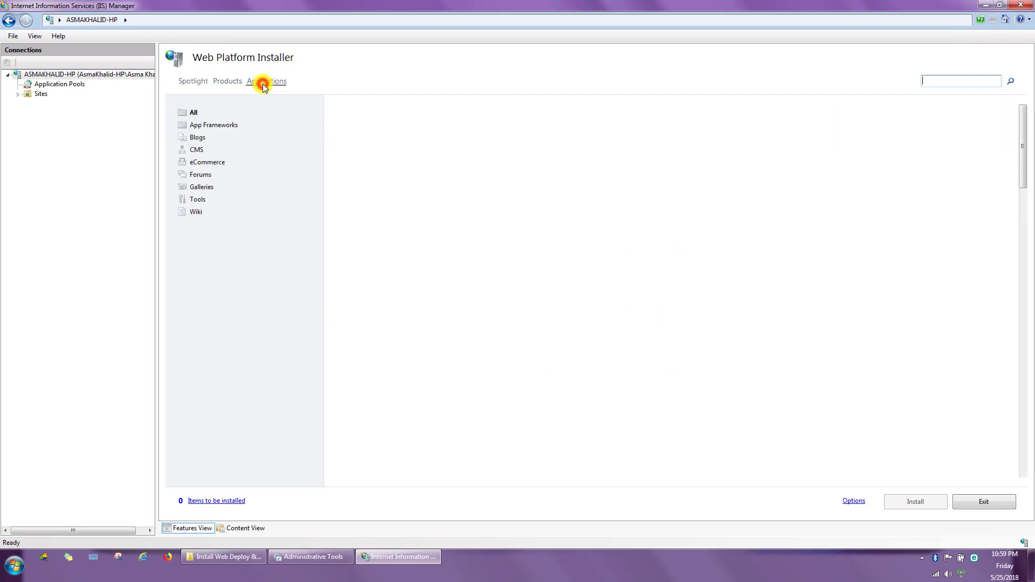
left_click_drag(1022, 121, 1017, 447)
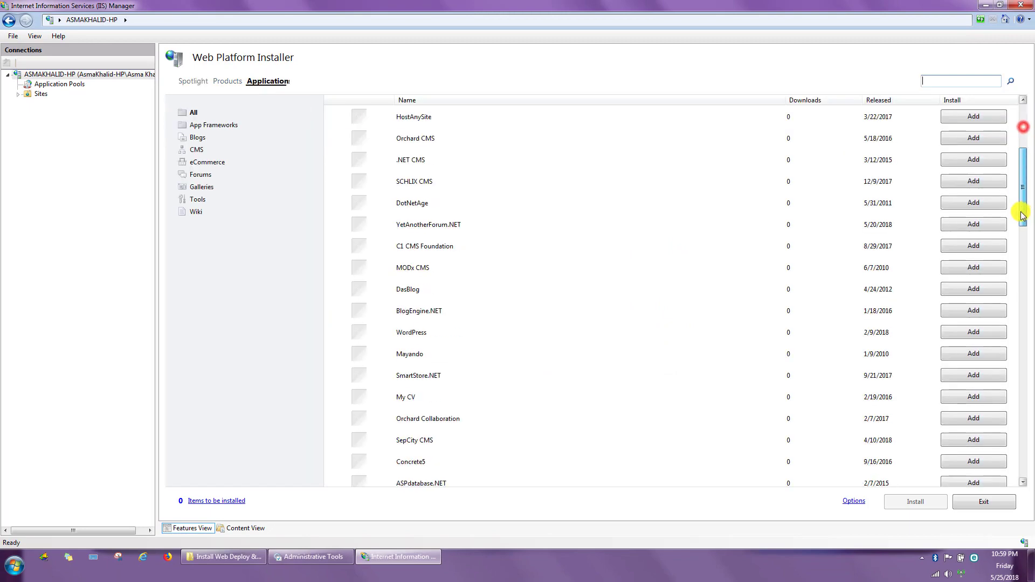
left_click(218, 82)
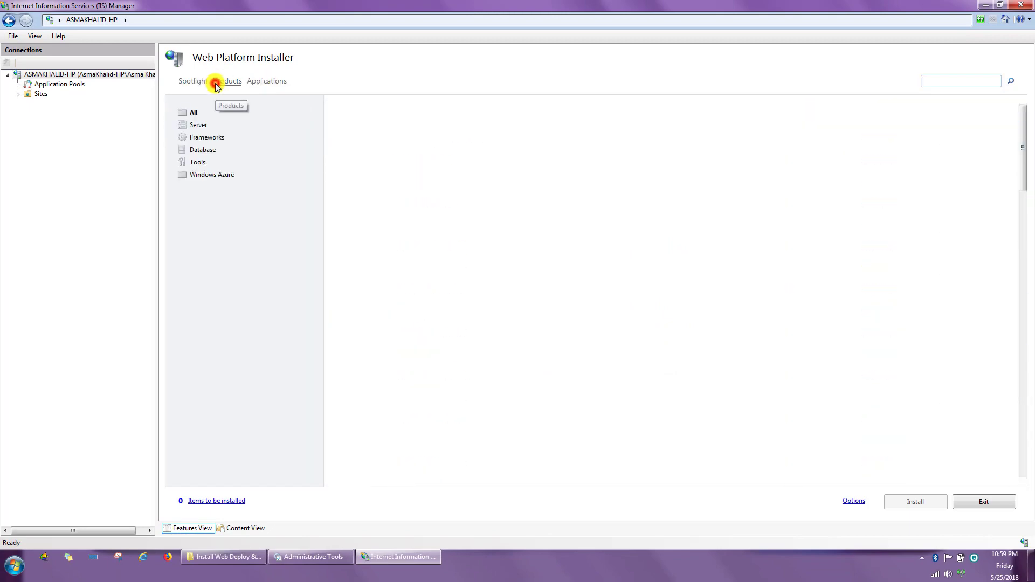
left_click(181, 82)
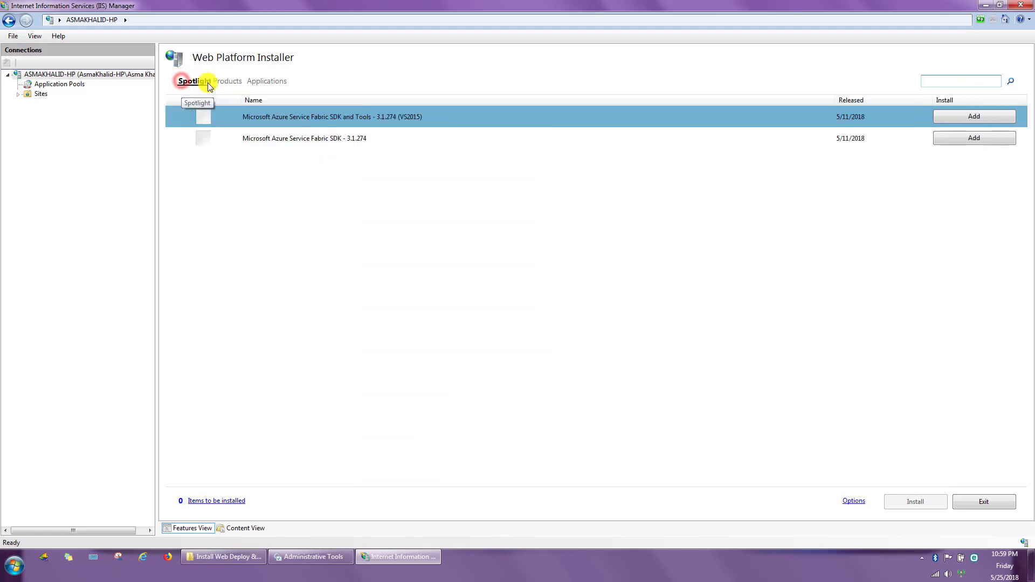
left_click(266, 80)
left_click(1023, 6)
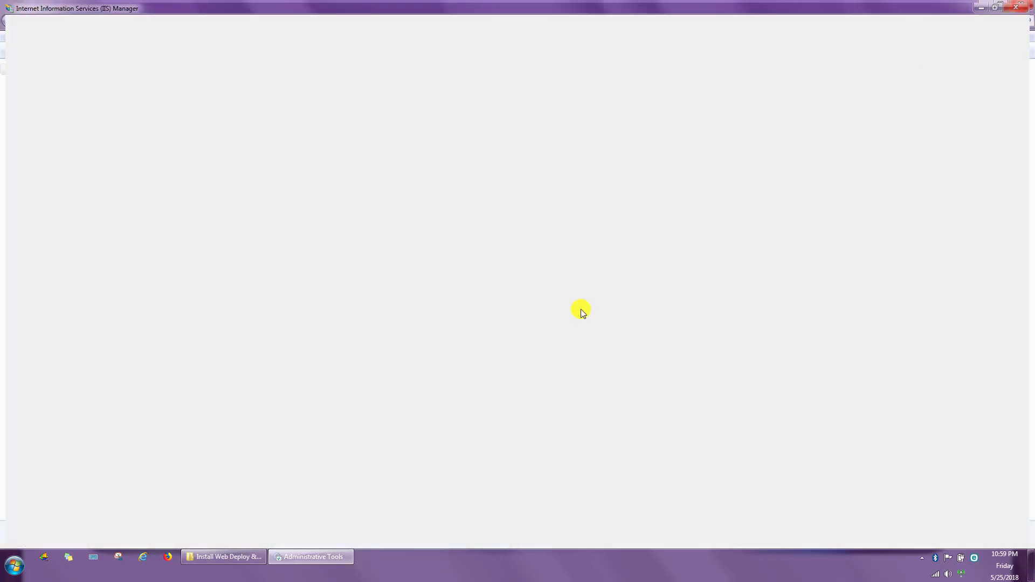